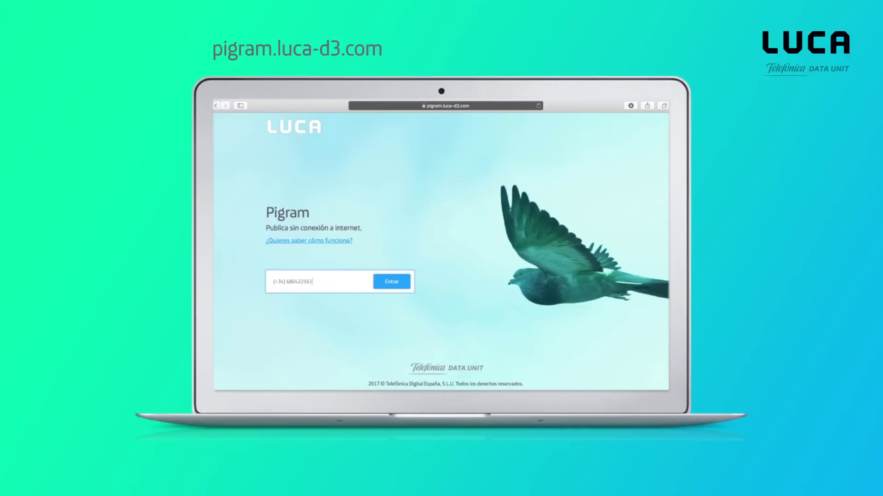
Submit the entered phone number with Entrar to reach the Mobile Connect SMS confirmation page.
click(381, 284)
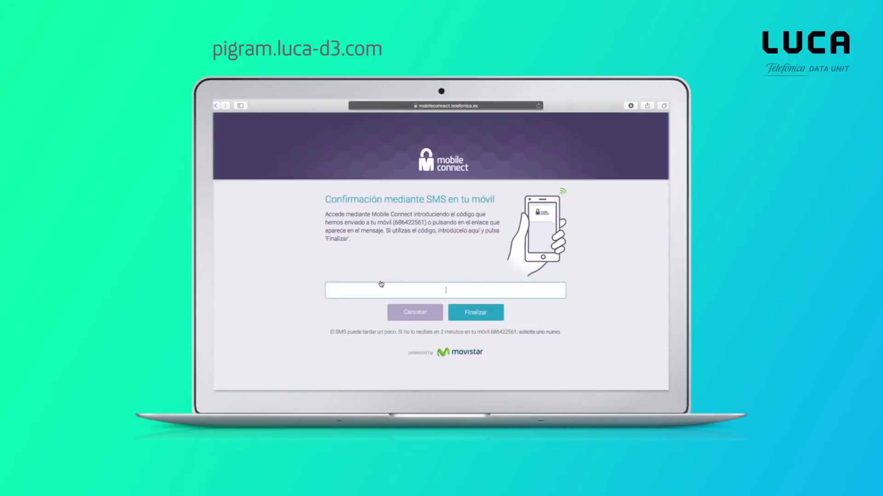